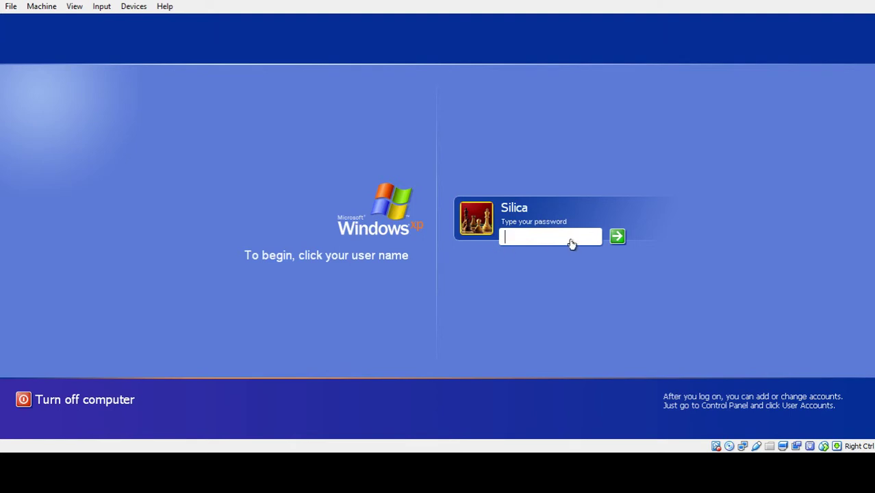
Step: Try several passwords for the user account at the Windows XP login screen
text(*********)
key(Return)
text(**********)
key(Return)
text(*******)
key(Return)
text(*********)
key(Return)
text(*********)
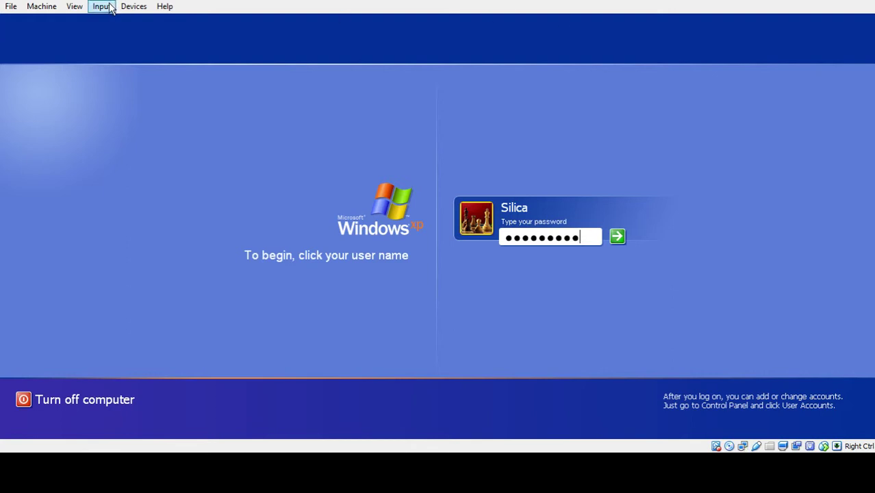
Step: Reset the virtual machine from the login screen and try to boot it from the CD
click(126, 44)
click(328, 162)
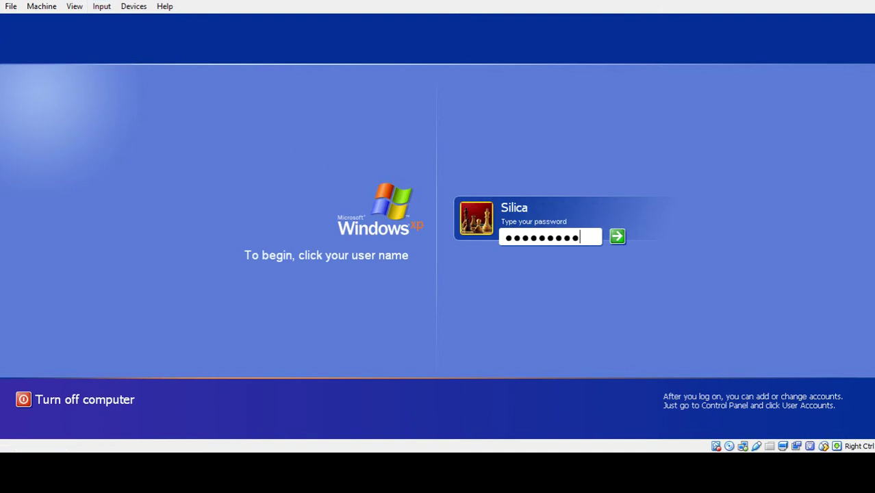
key(ctrl)
click(49, 11)
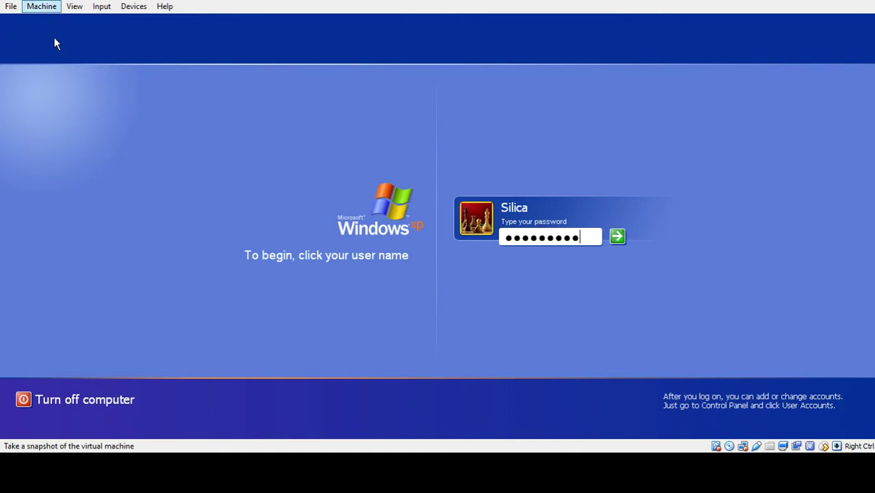
click(53, 89)
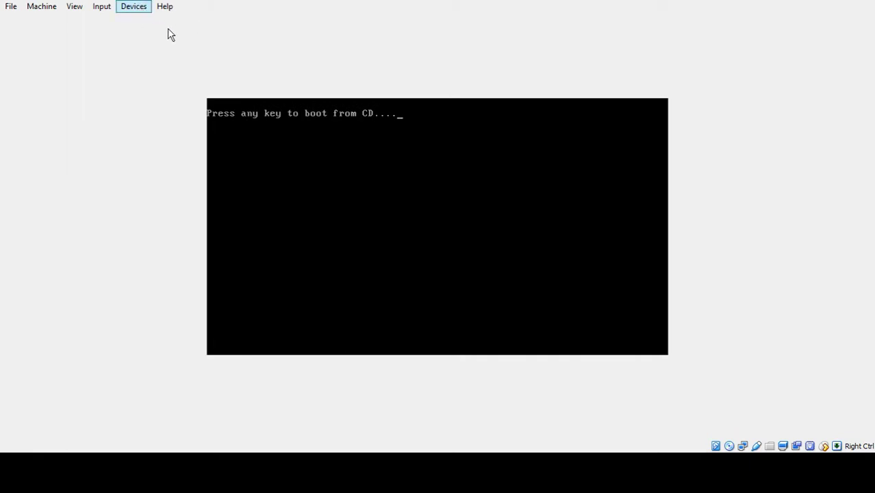
click(320, 107)
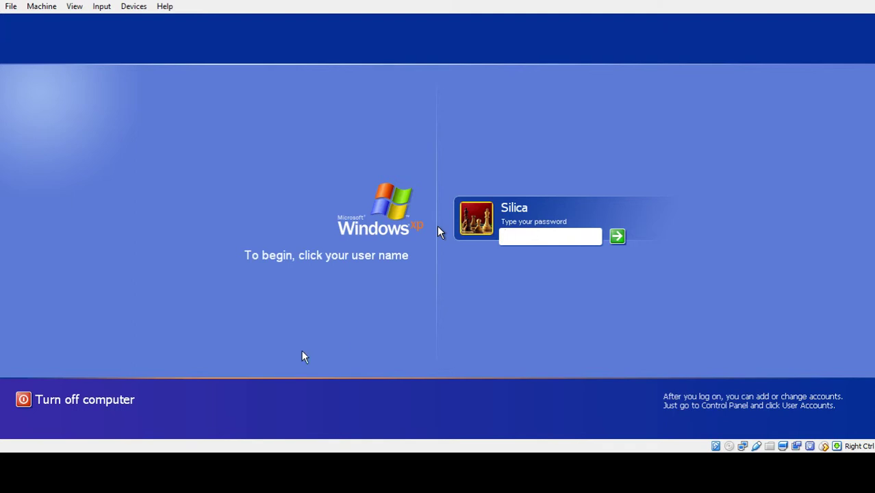
Step: Restart Windows from the login screen and reset the virtual machine to boot from Hiren's BootCD
key(Return)
click(91, 396)
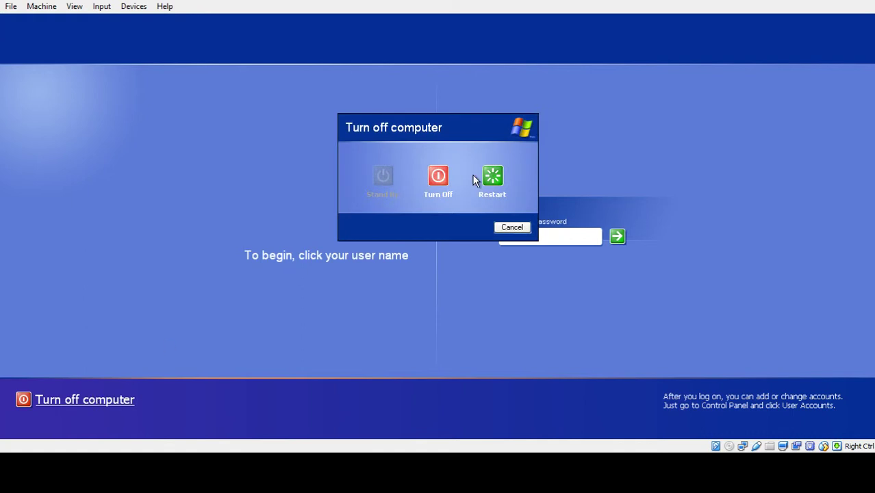
click(498, 175)
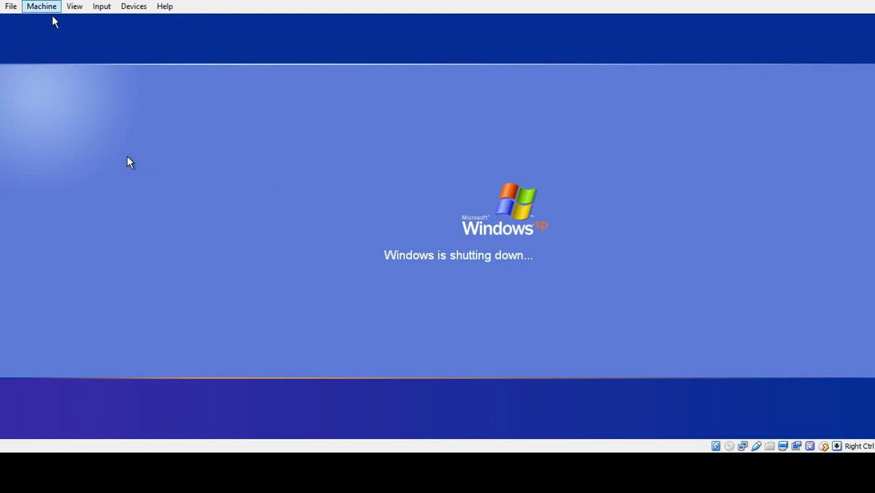
click(68, 92)
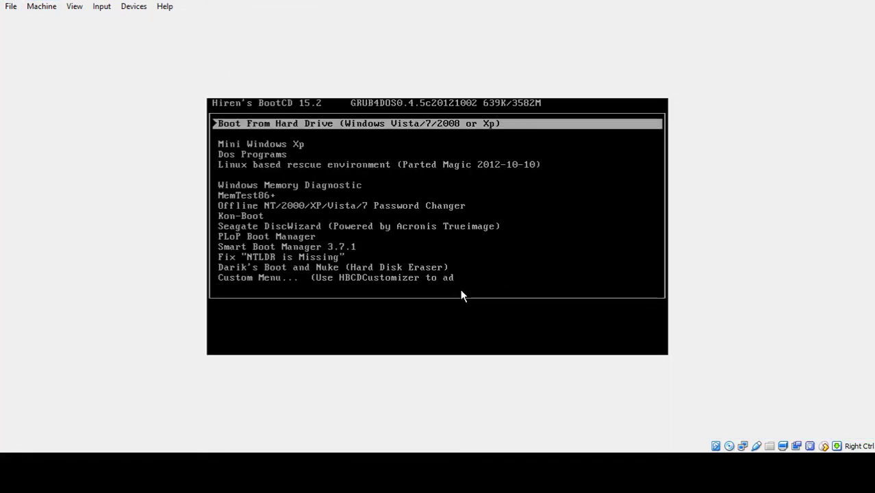
Step: Boot into Mini Windows Xp from the Hiren's BootCD 15.2 boot list
key(Down)
key(Down)
key(Down)
key(Down)
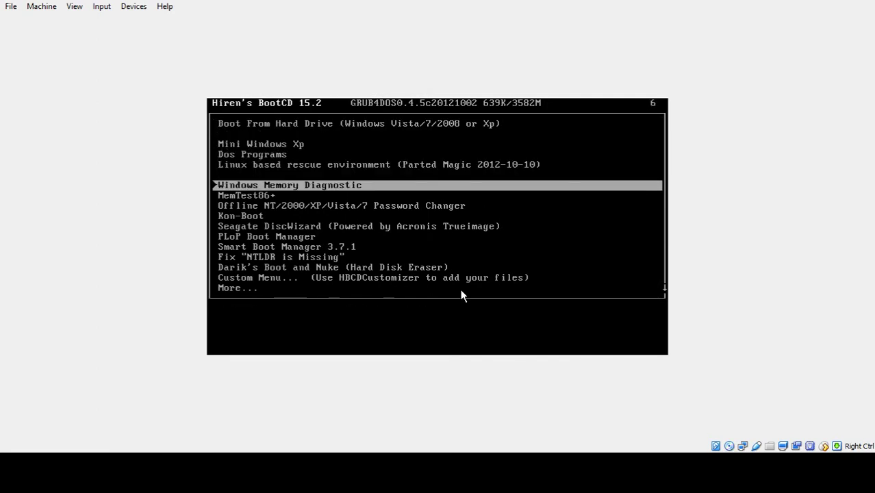
key(Up)
key(Up)
key(Up)
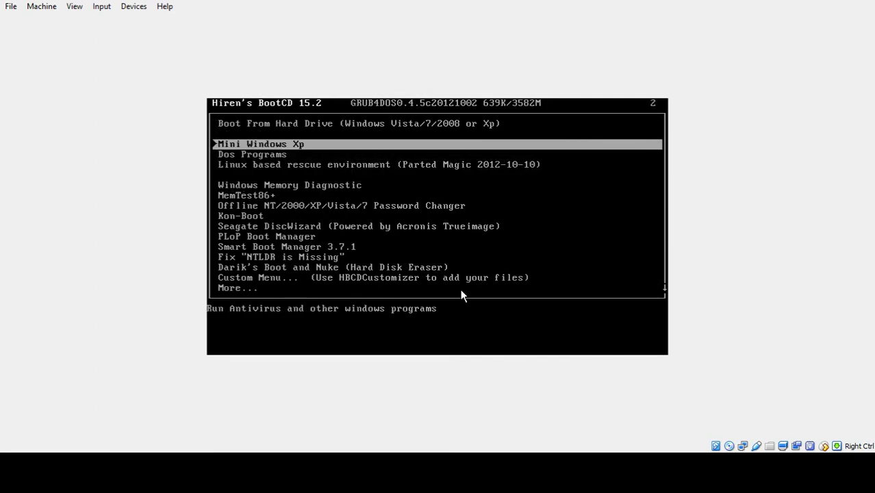
key(Return)
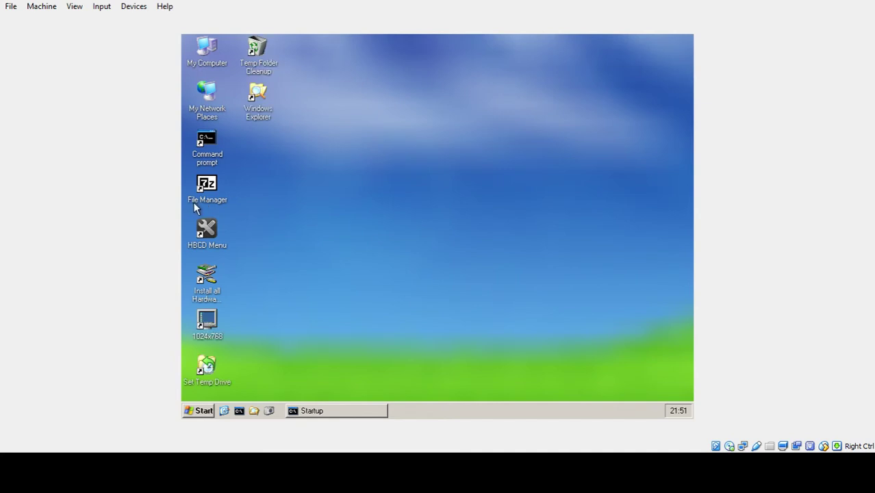
Step: Launch the HBCD Menu program launcher and list its program categories
double_click(209, 245)
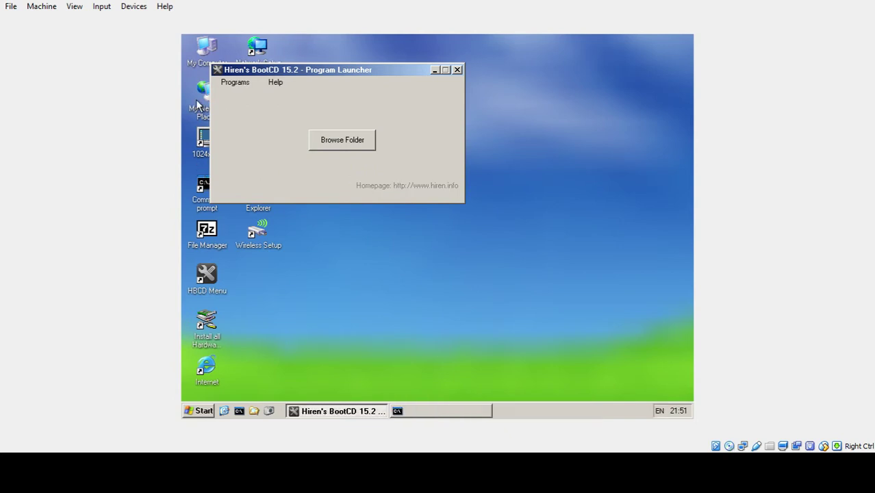
click(224, 86)
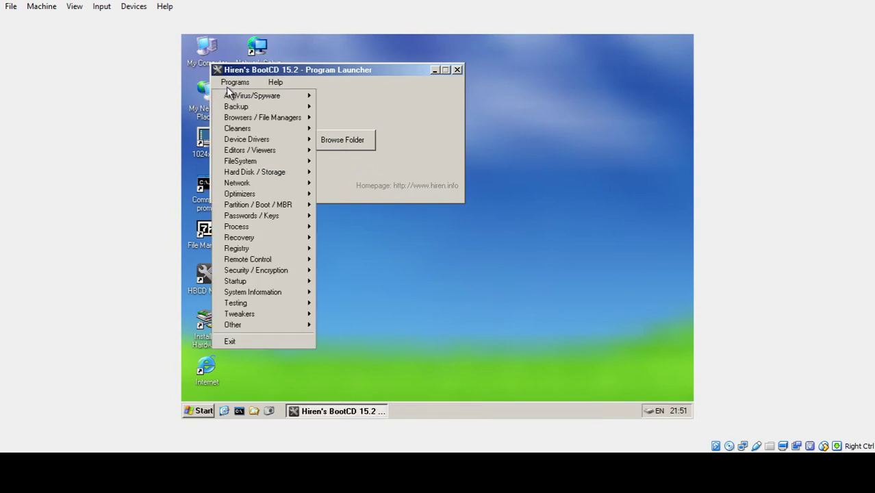
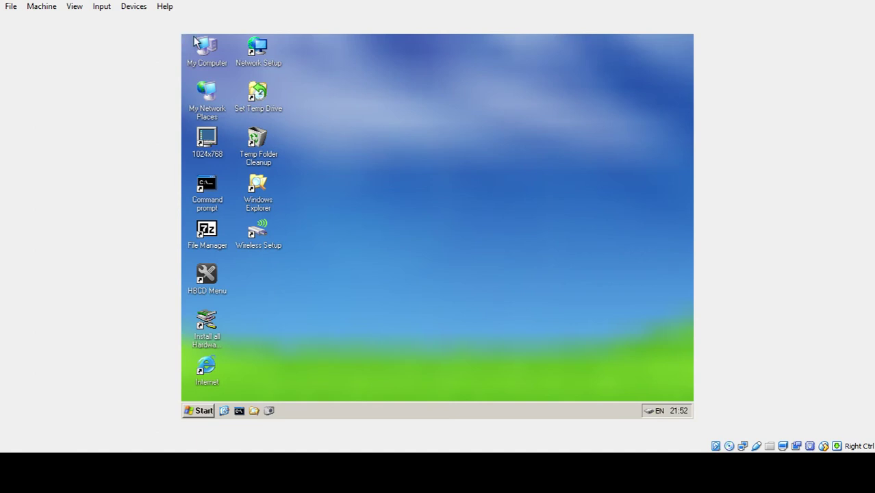
Step: Reset the virtual machine to leave Mini Windows Xp and start the installed Windows XP
click(43, 7)
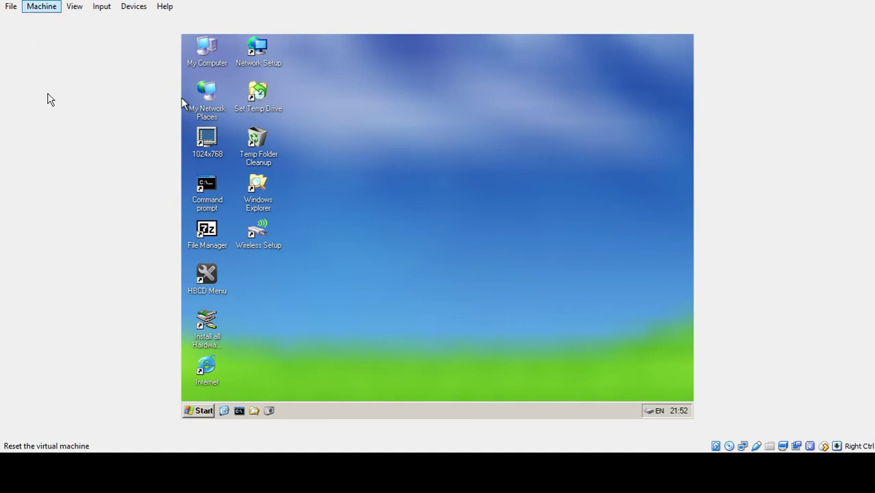
click(49, 98)
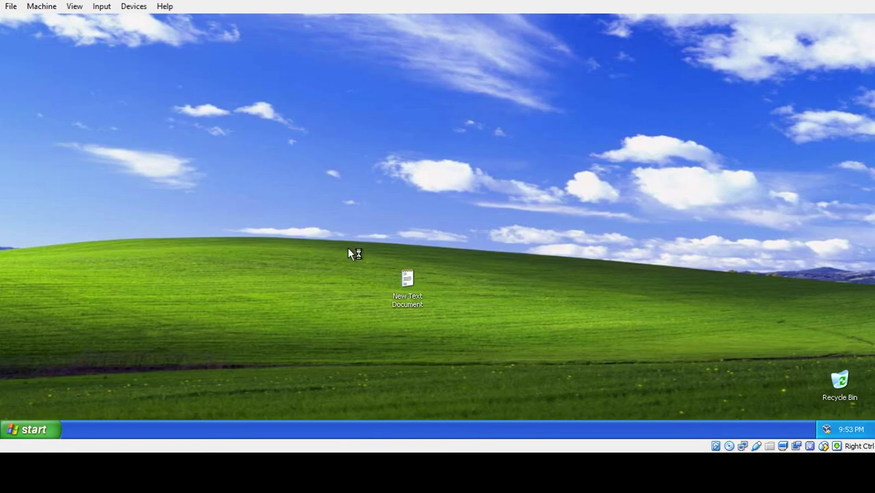
Step: Move the New Text Document icon to the desktop's upper-left corner and open the Control Panel
drag(407, 281, 23, 43)
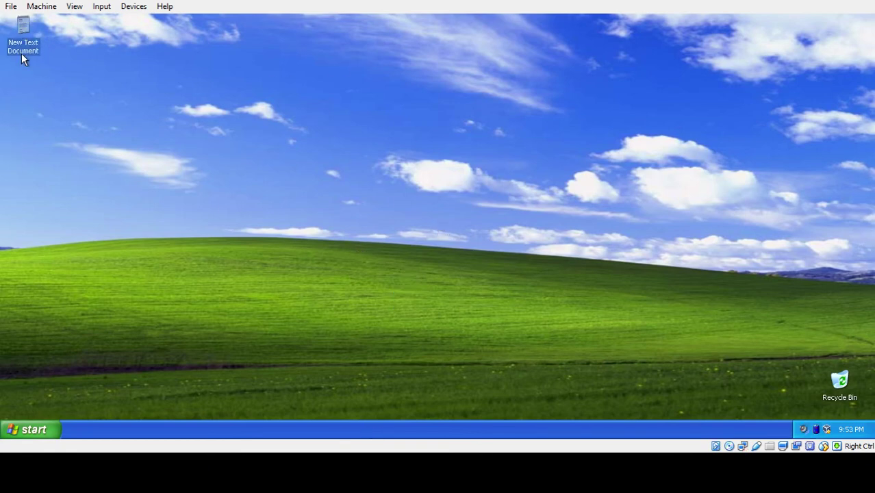
click(24, 429)
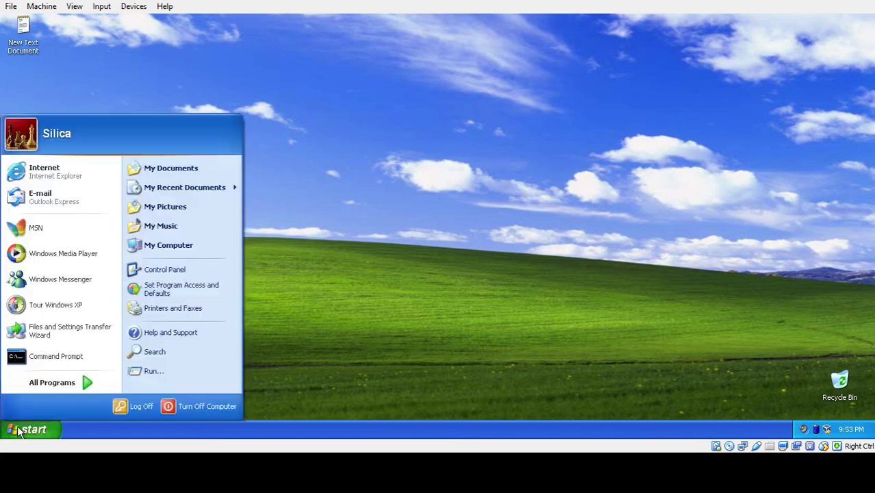
click(131, 271)
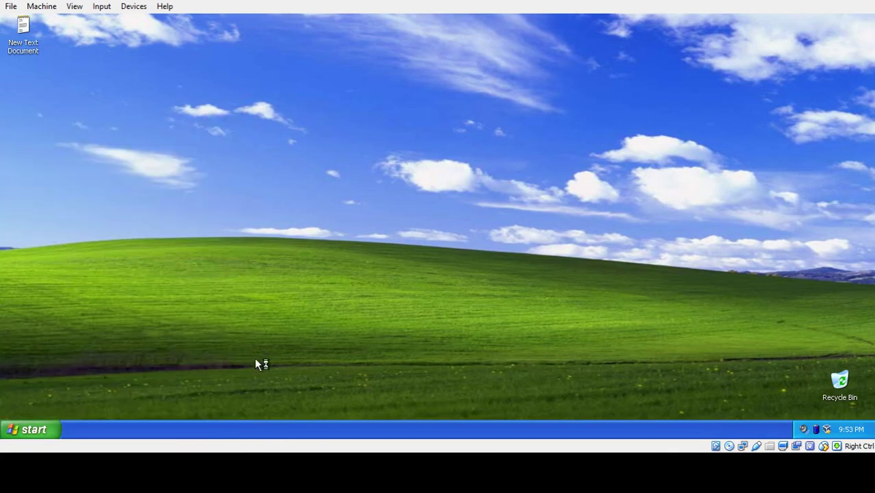